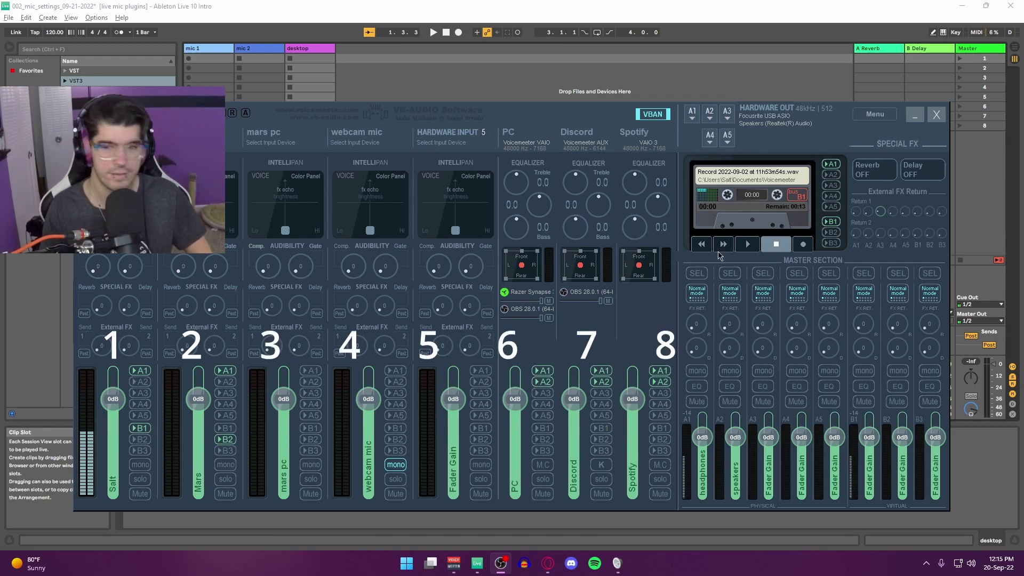
Open Voicemeeter's System Settings / Options dialog and move it into view over the mixer.
click(875, 114)
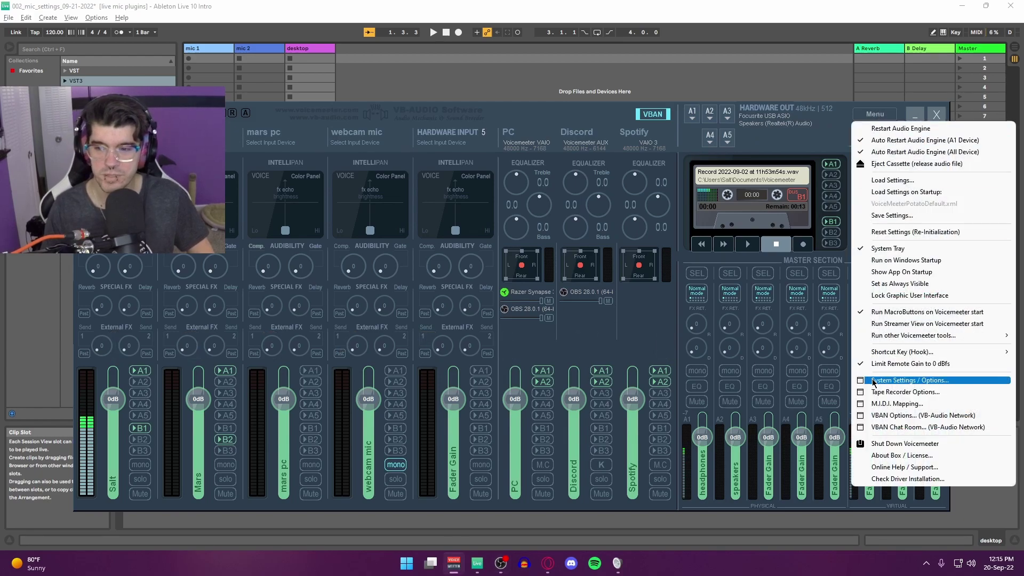
click(877, 381)
drag(703, 125, 551, 75)
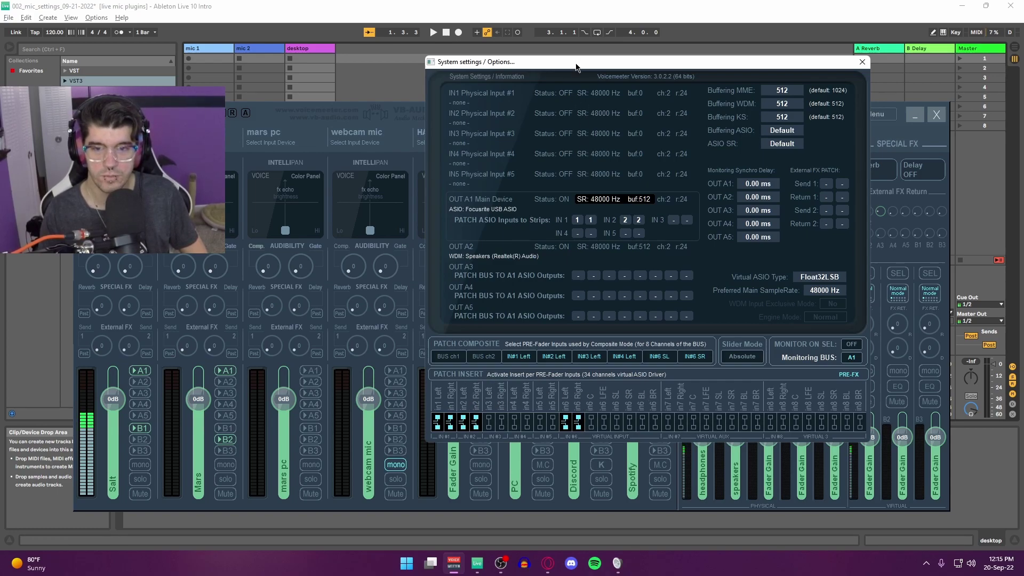
Verify PATCH INSERT is on for in1 and in2, toggle in5 Right on and off, then switch to Ableton.
drag(577, 61, 754, 114)
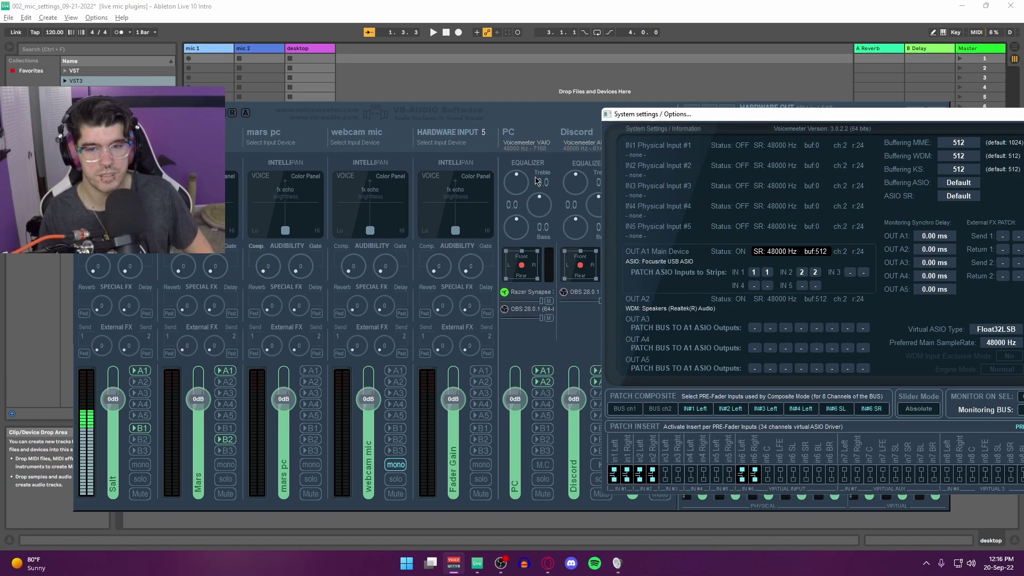
drag(756, 119, 598, 77)
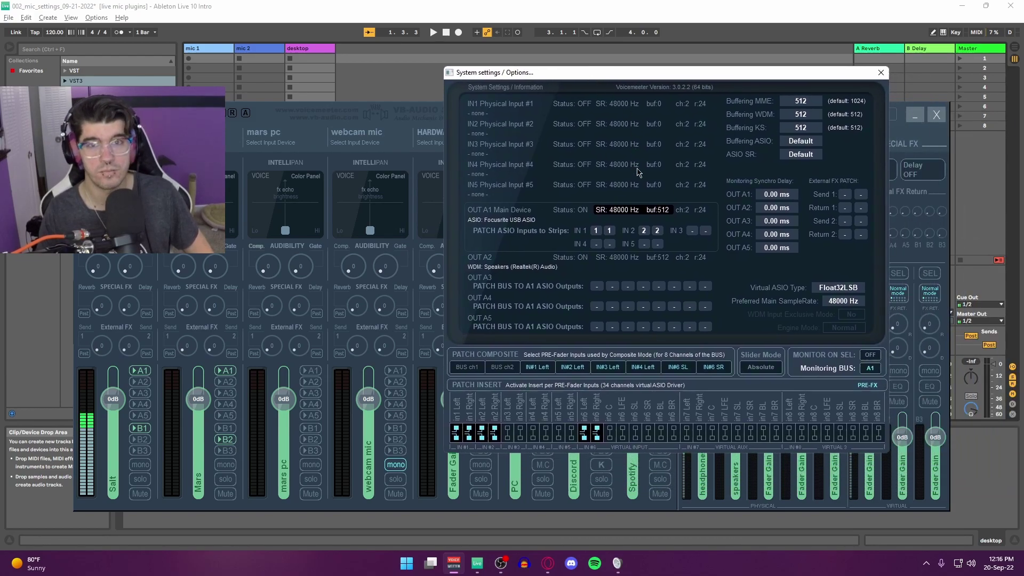
click(571, 435)
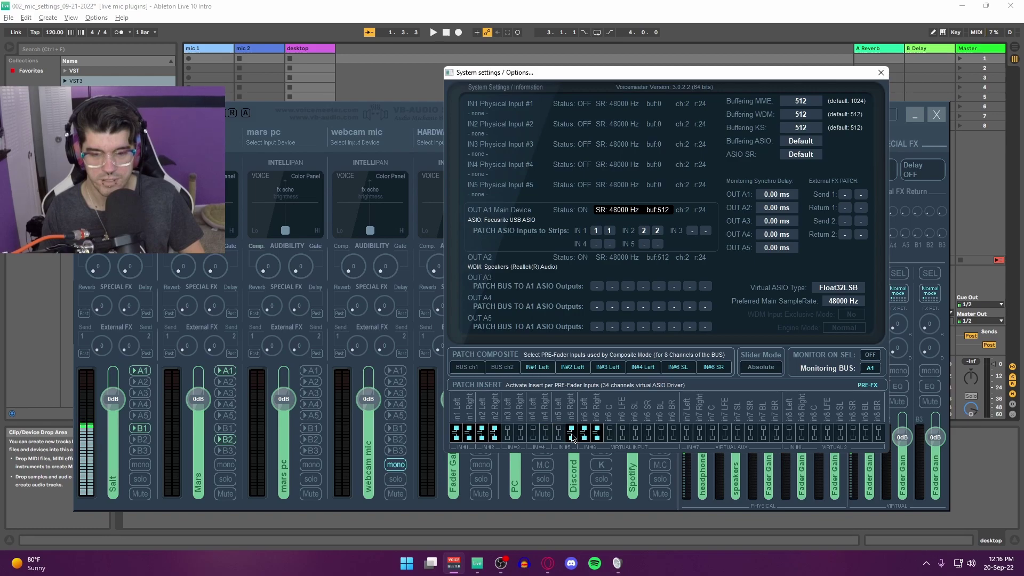
click(572, 436)
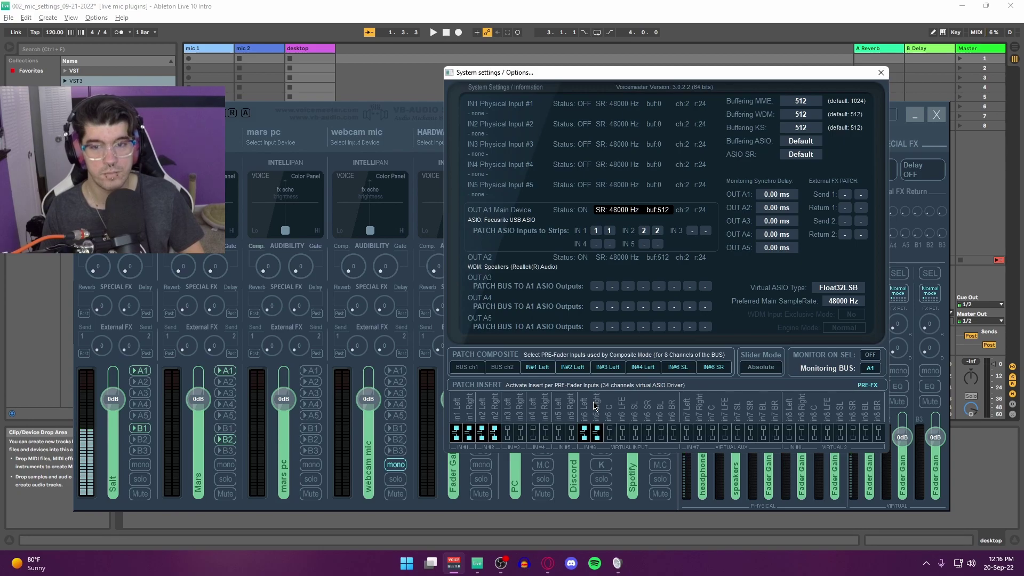
click(381, 84)
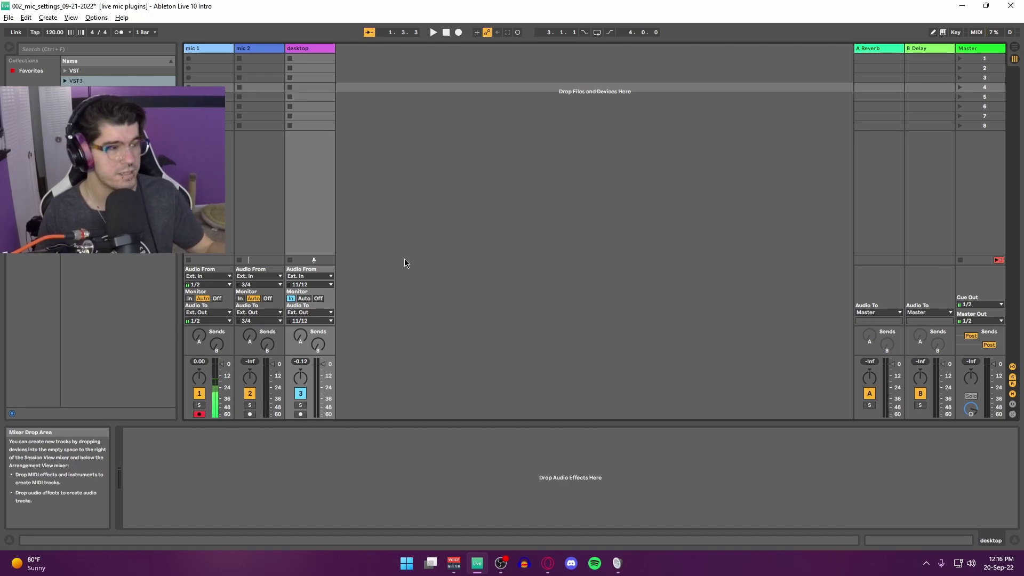
Open Ableton's Preferences on the Audio tab via the Options menu.
click(95, 17)
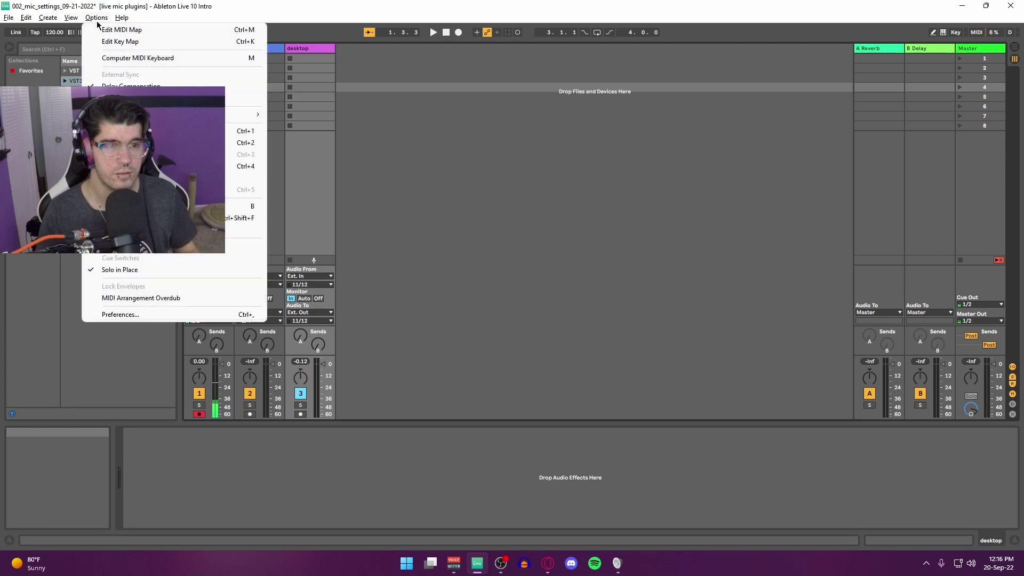
click(141, 314)
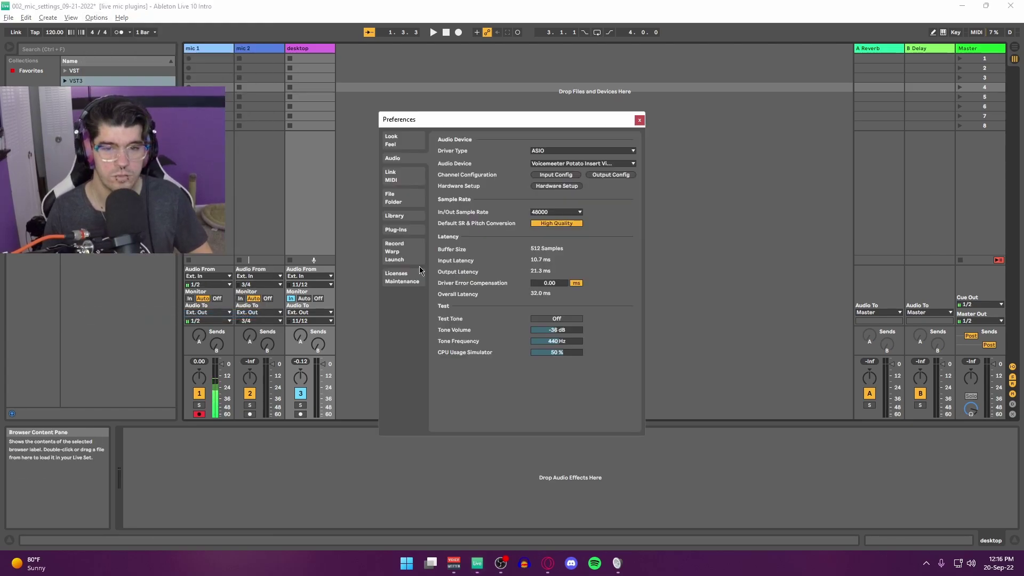
Keep ASIO driver with Voicemeeter Potato Insert Virtual ASIO device, and bring up Input Config.
click(560, 152)
click(516, 154)
click(544, 163)
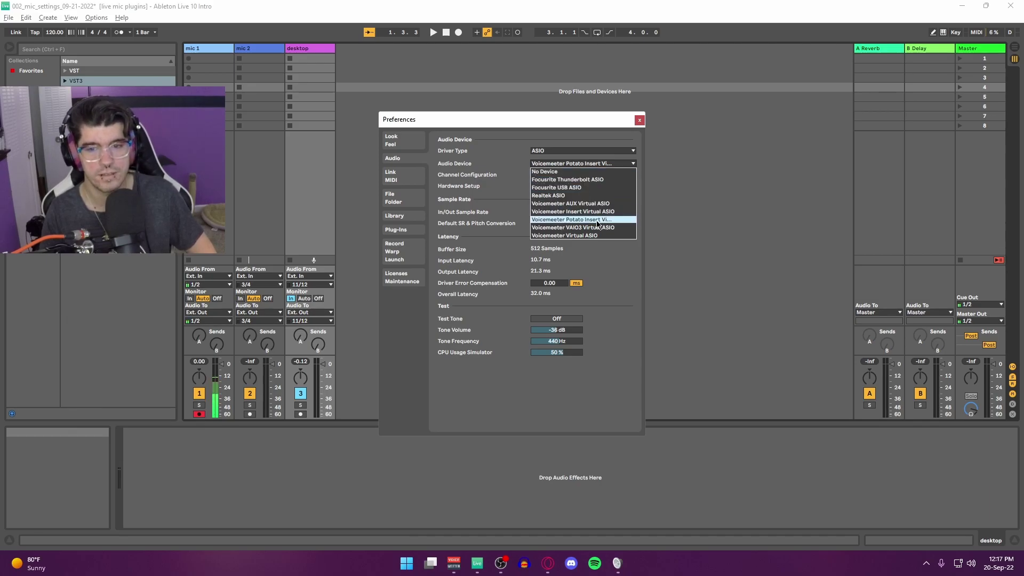
click(506, 175)
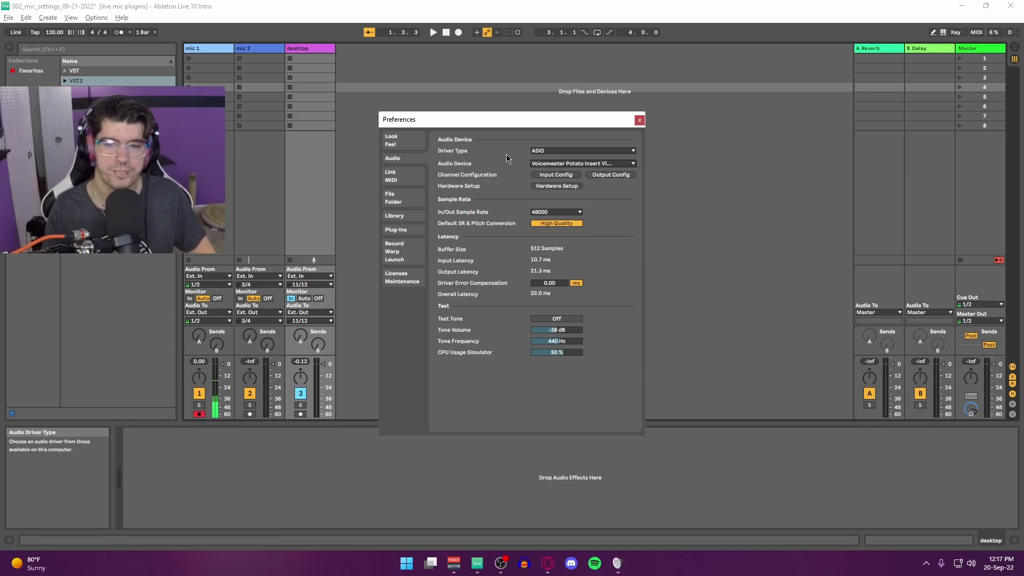
click(556, 174)
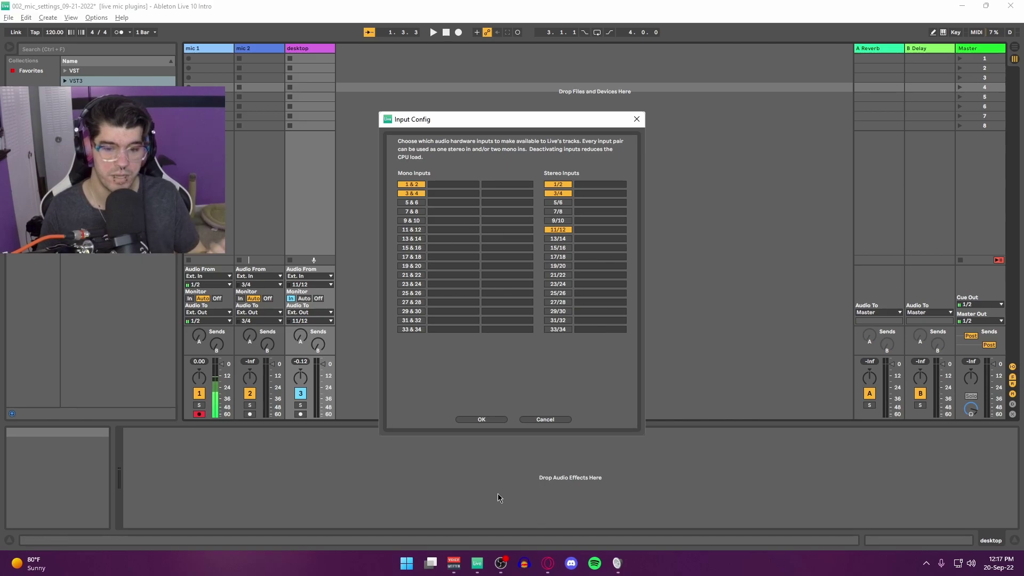
Bring Voicemeeter's System Settings / Options window back in front via the taskbar.
click(454, 564)
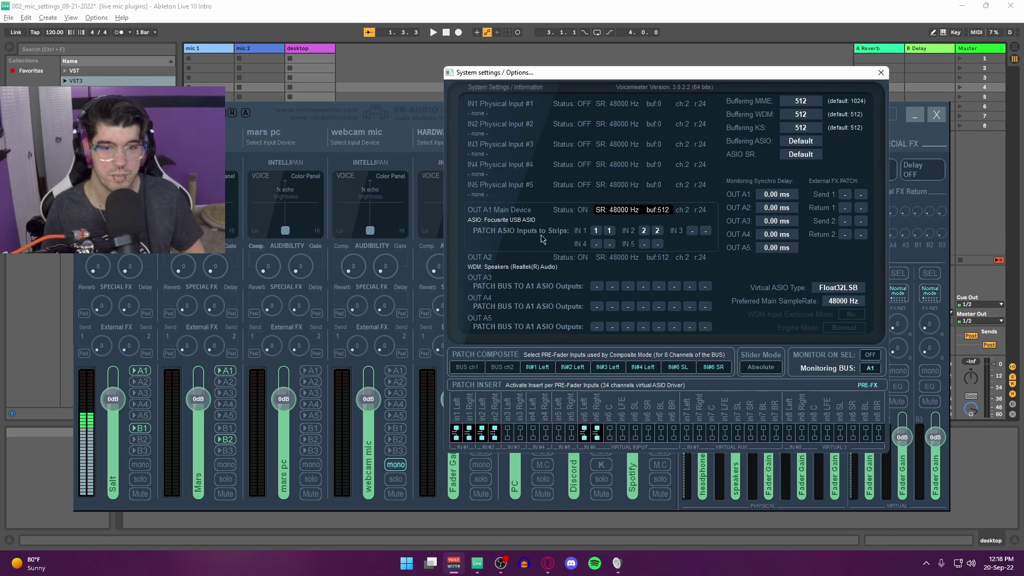
Close Voicemeeter's System Settings dialog and minimize Voicemeeter to return to Ableton.
drag(637, 77, 705, 150)
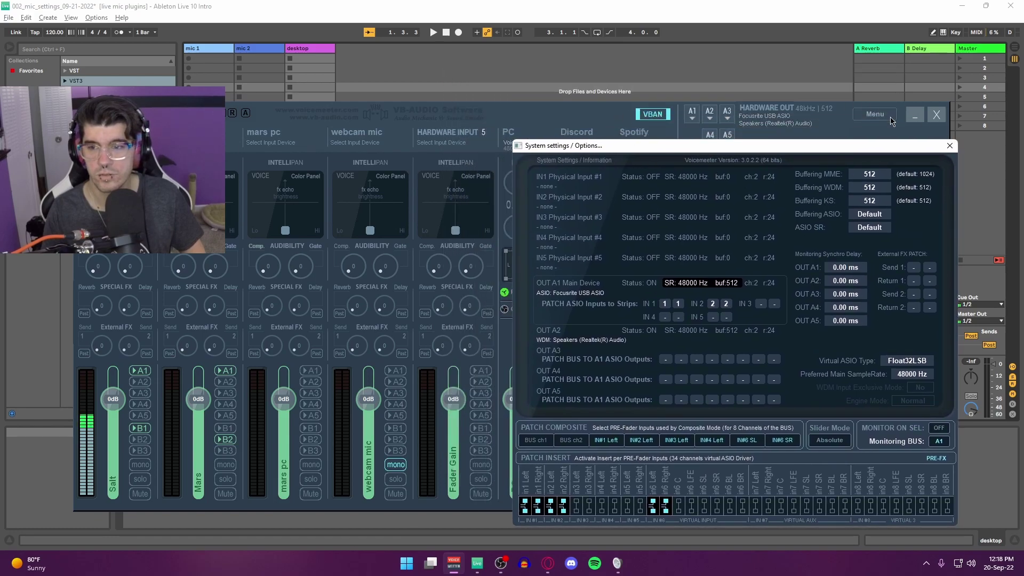
click(950, 145)
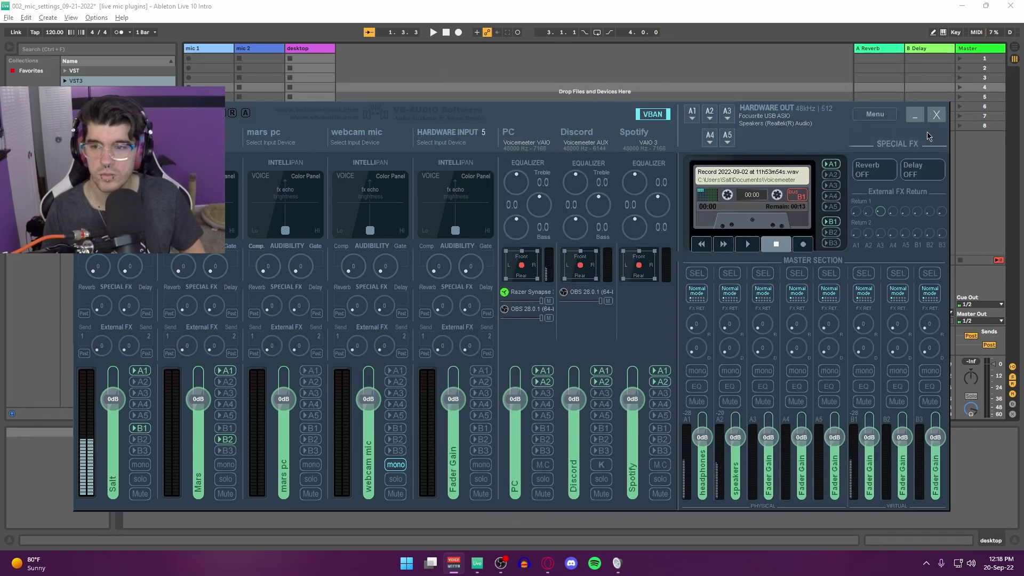
click(915, 115)
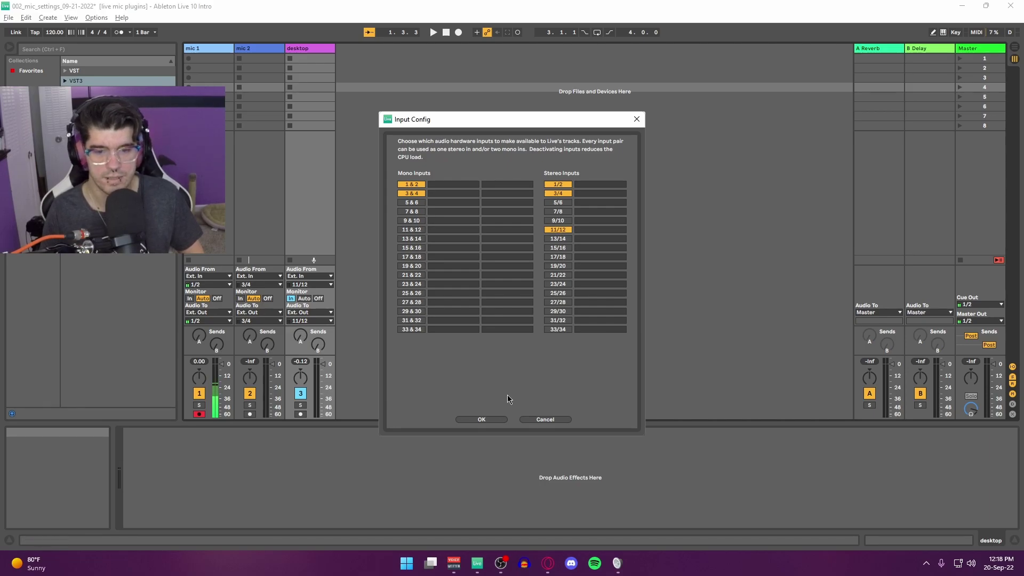
Confirm the input pairs with OK, then review and close Output Config.
click(501, 419)
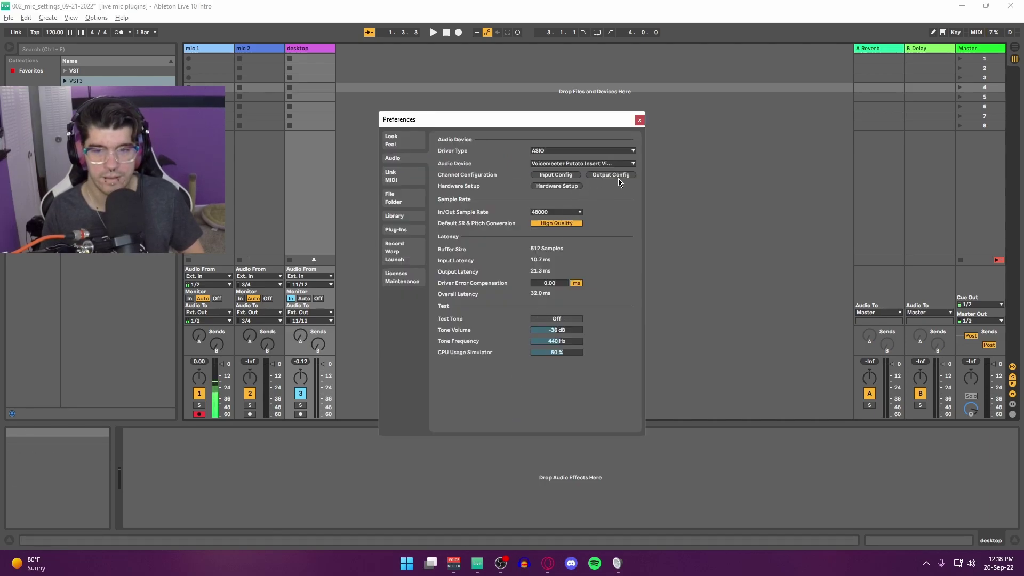
click(603, 179)
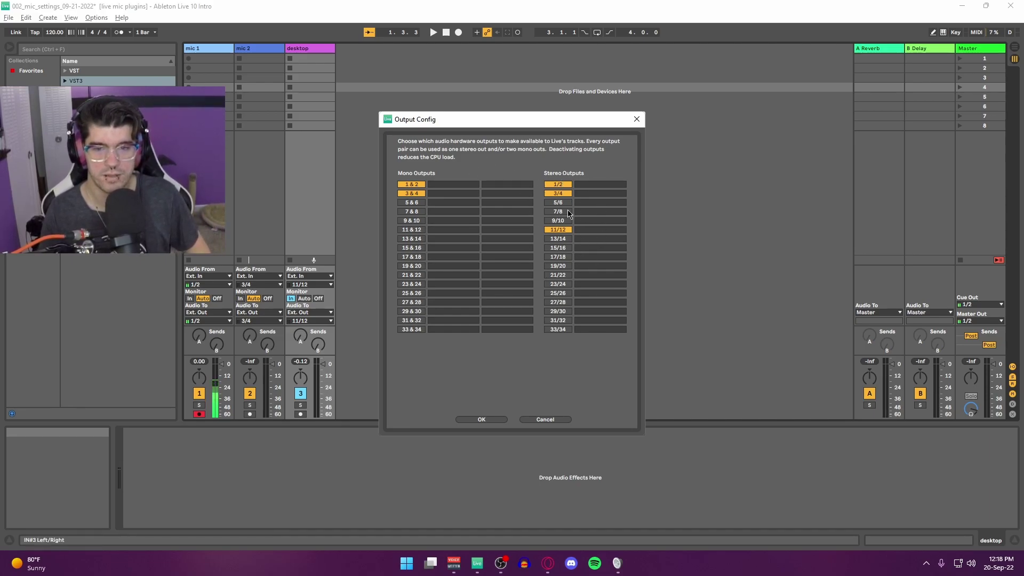
click(497, 419)
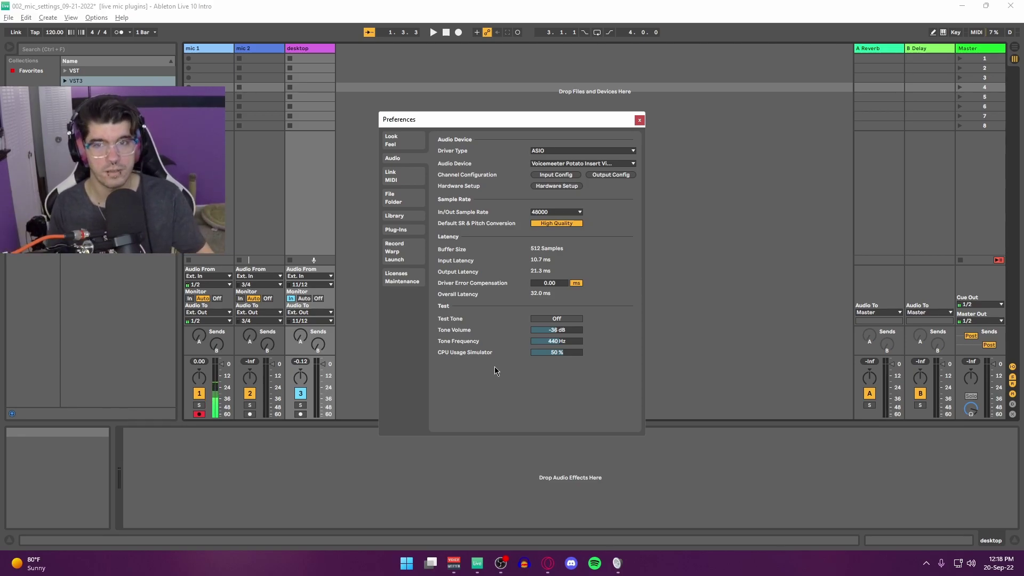
Close Ableton's Preferences window to return to the session view.
click(525, 488)
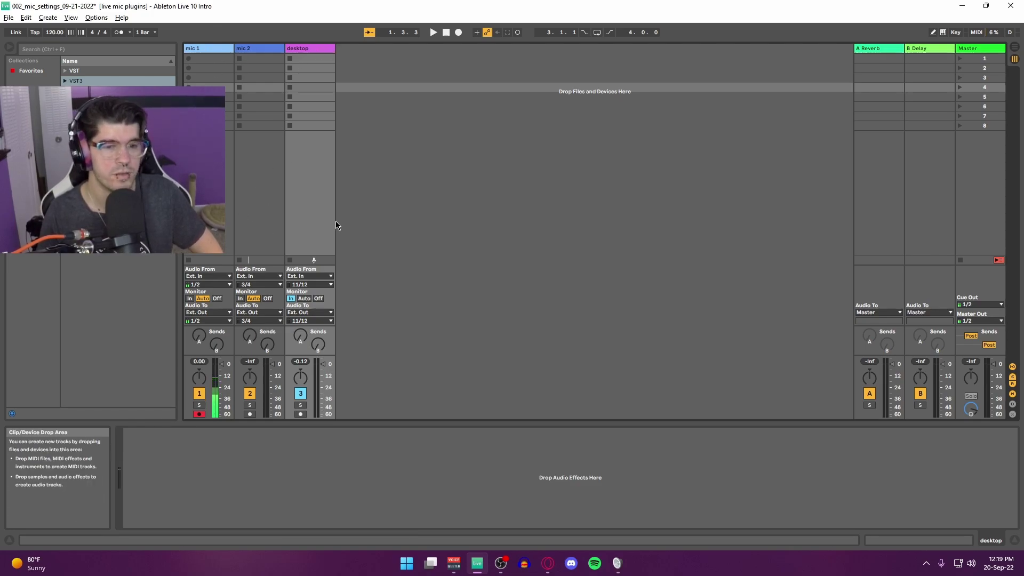
click(205, 278)
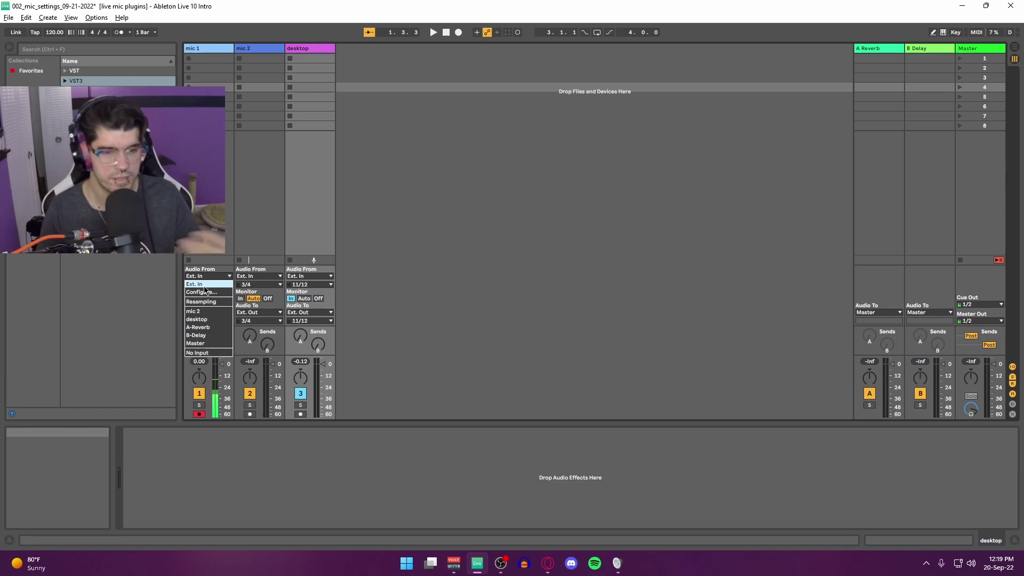
click(205, 284)
click(209, 285)
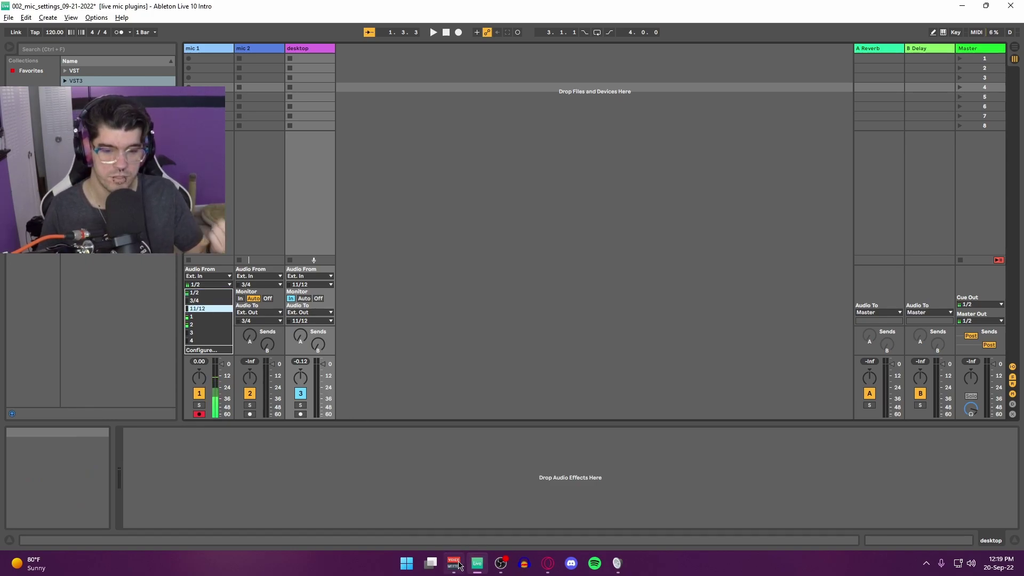
click(254, 298)
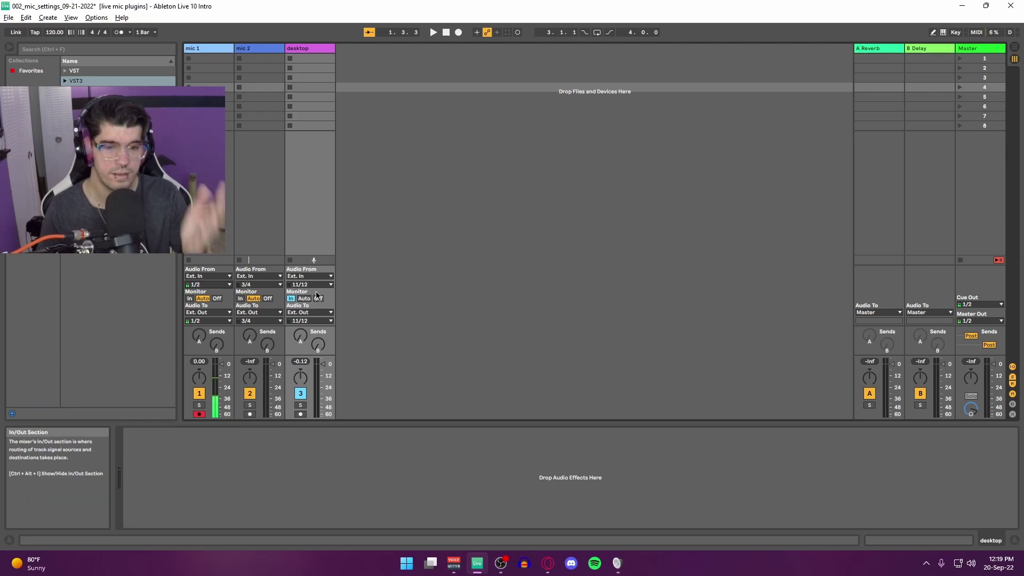
click(454, 563)
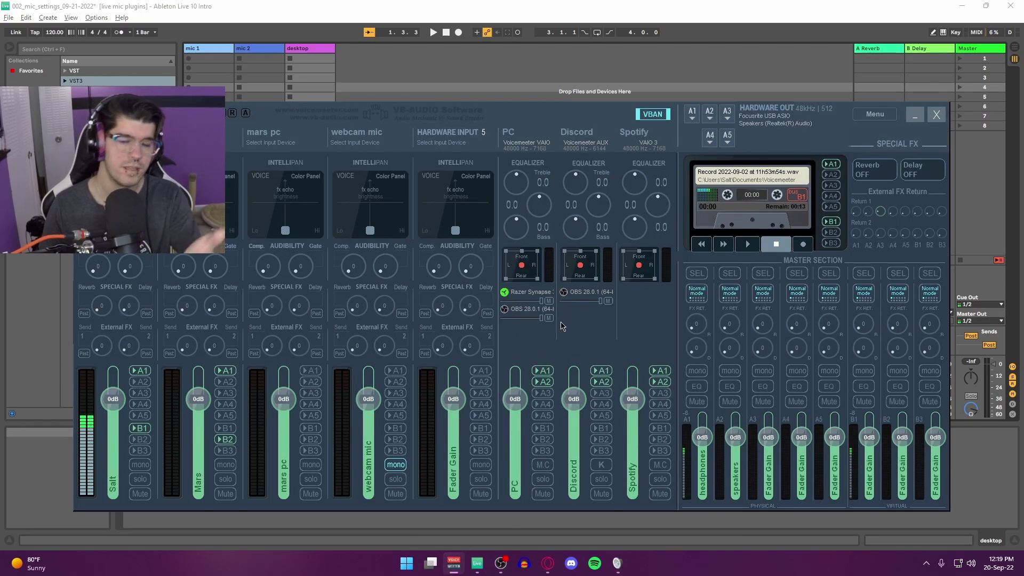
click(398, 66)
click(401, 69)
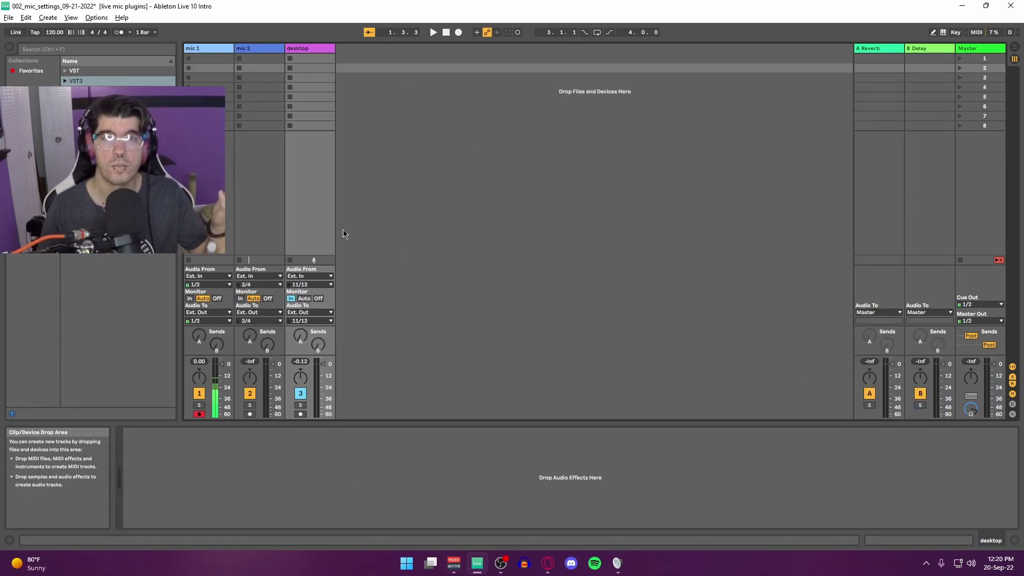